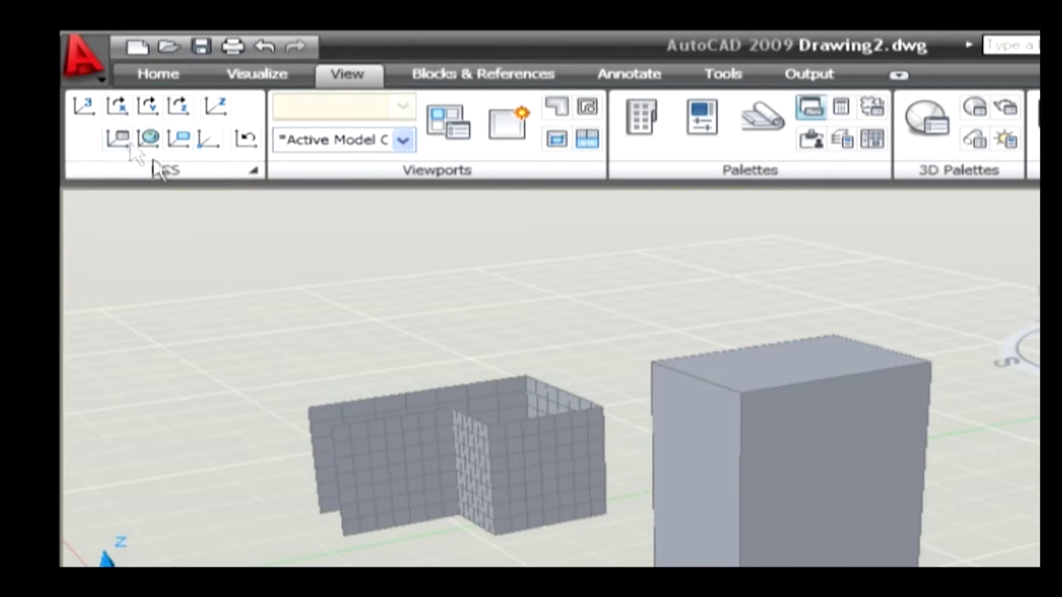
Step: Define a 3-point UCS with its origin at the tall box's bottom corner and X and Y along its edges
{"action": "left_click", "coordinate": [80, 116]}
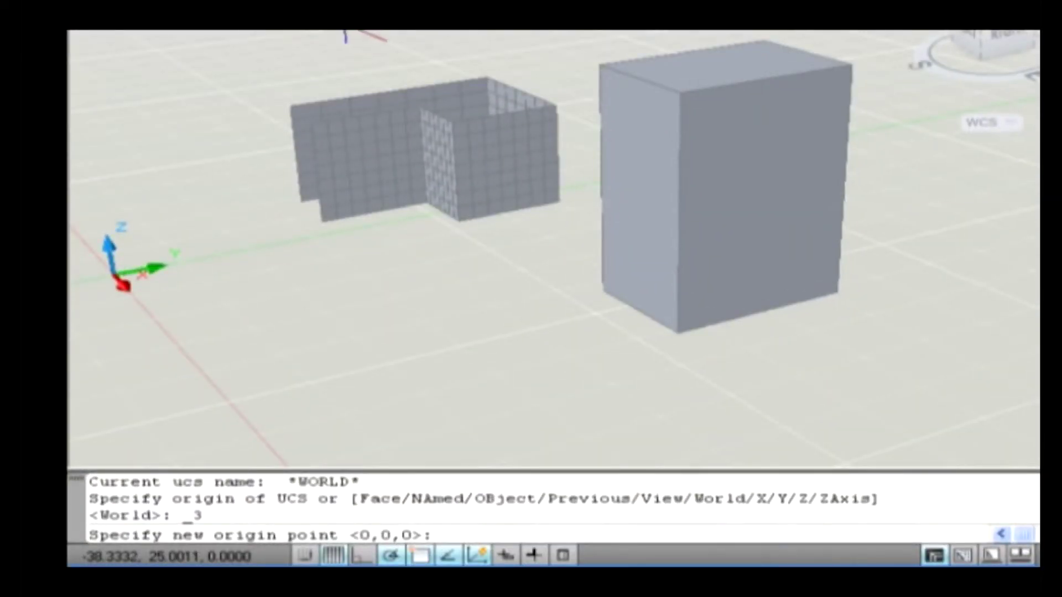
{"action": "left_click", "coordinate": [674, 332]}
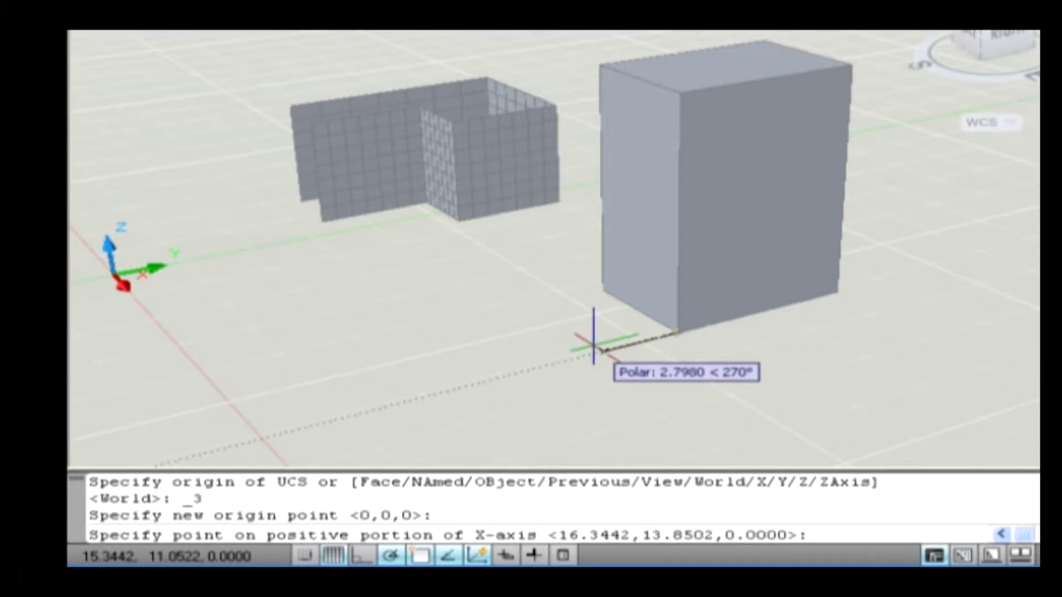
{"action": "left_click", "coordinate": [832, 289]}
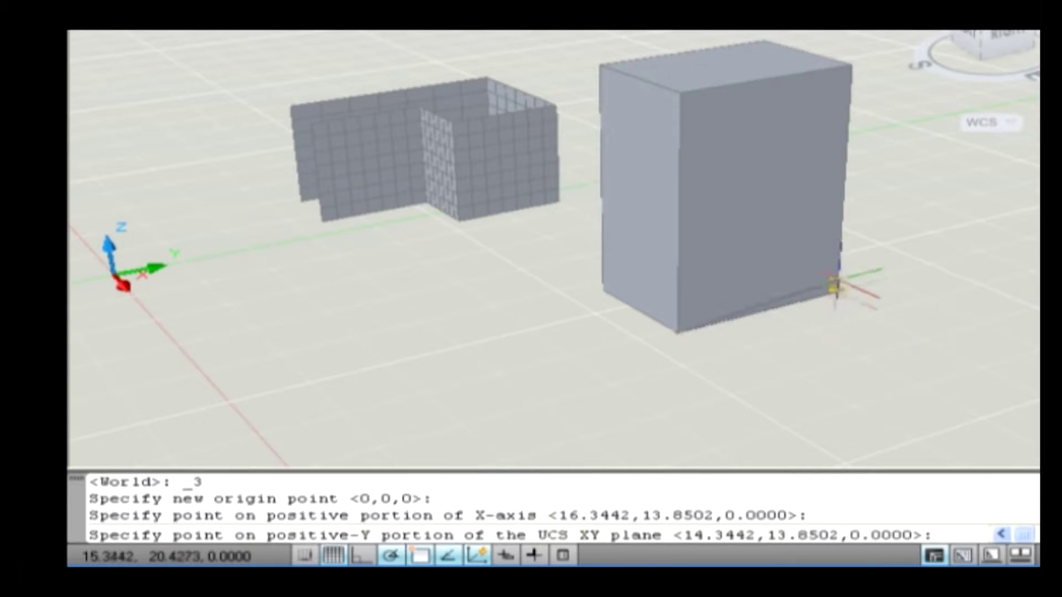
{"action": "left_click", "coordinate": [678, 93]}
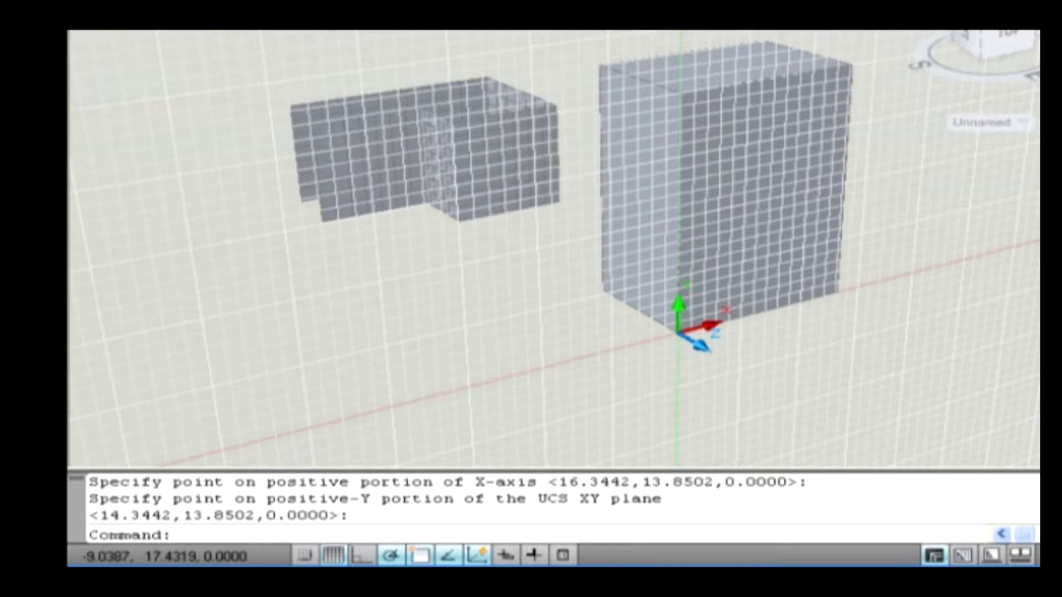
Step: Align the UCS to the tall box's face and accept the default axis orientation
{"action": "left_click", "coordinate": [447, 22]}
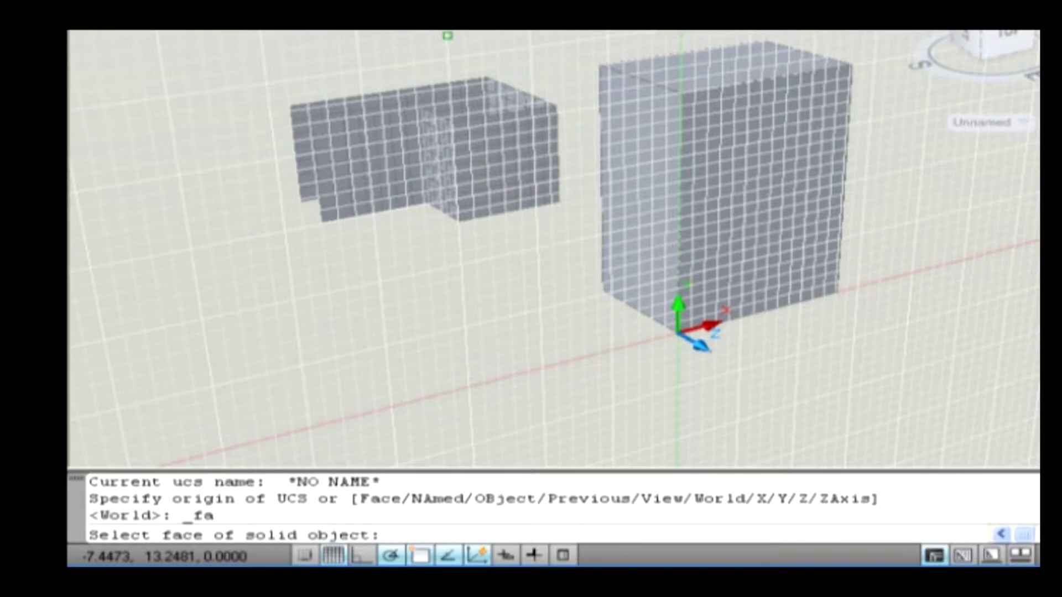
{"action": "left_click", "coordinate": [742, 139]}
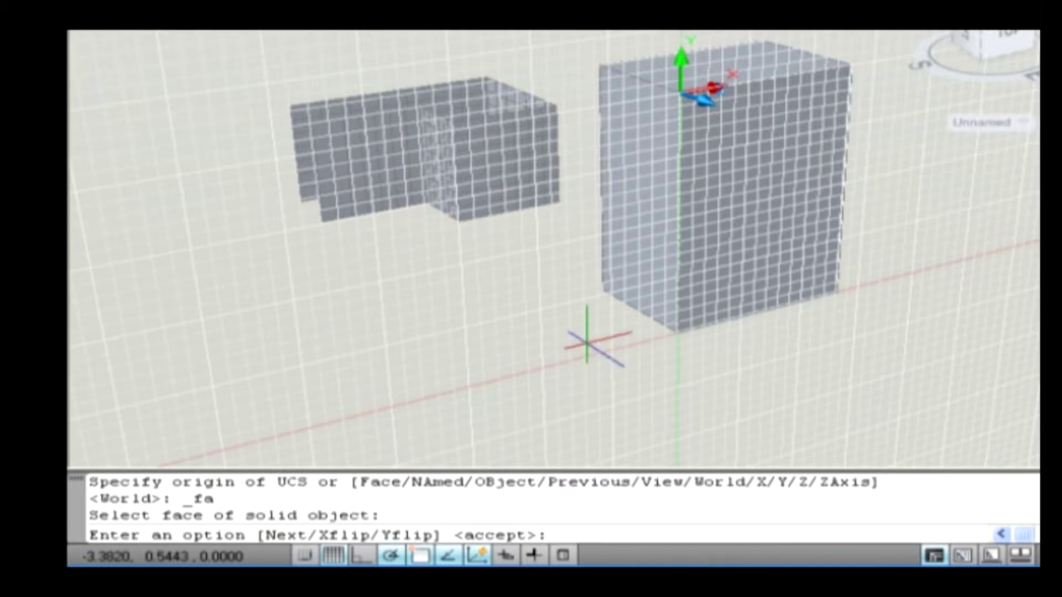
{"action": "key", "text": "Return"}
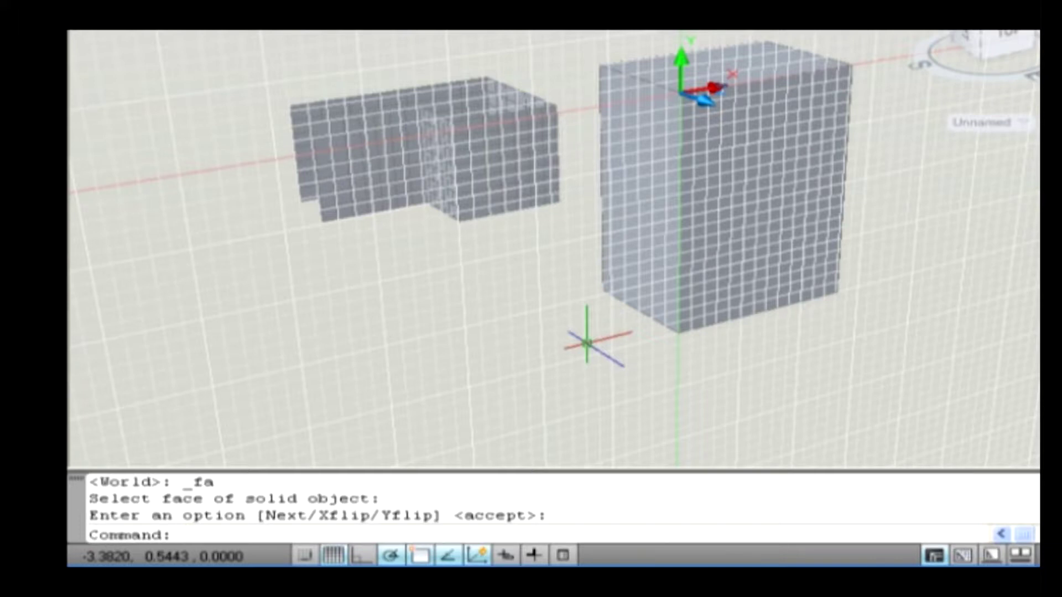
Step: Save the current face-aligned UCS as 'ucs1' through the UCS Named > Save option
{"action": "type", "text": "ucs"}
{"action": "key", "text": "Return"}
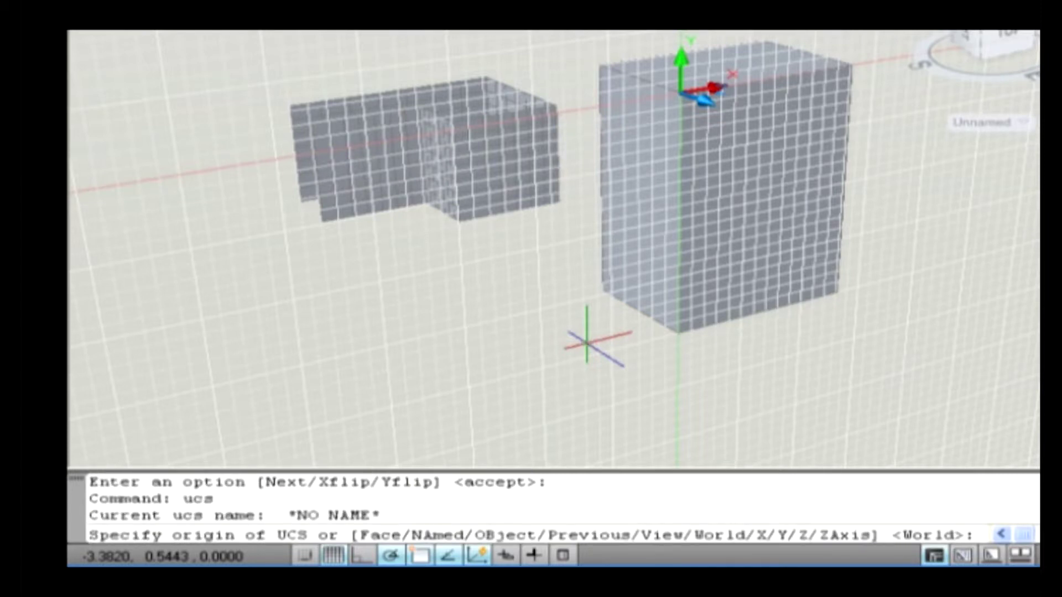
{"action": "type", "text": "na"}
{"action": "key", "text": "Return"}
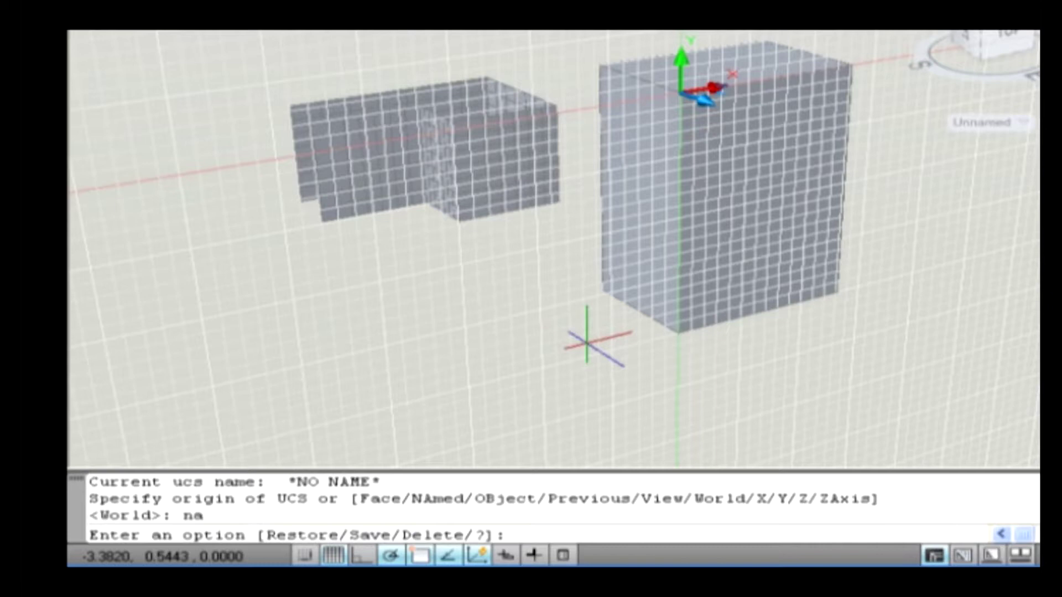
{"action": "type", "text": "s"}
{"action": "key", "text": "Return"}
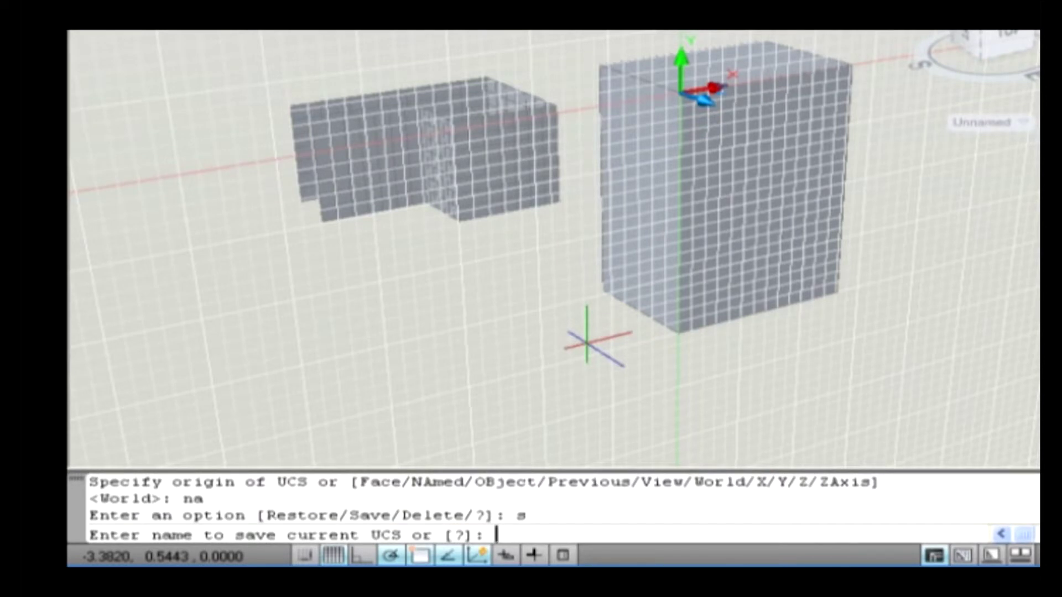
{"action": "type", "text": "ucs1"}
{"action": "key", "text": "Return"}
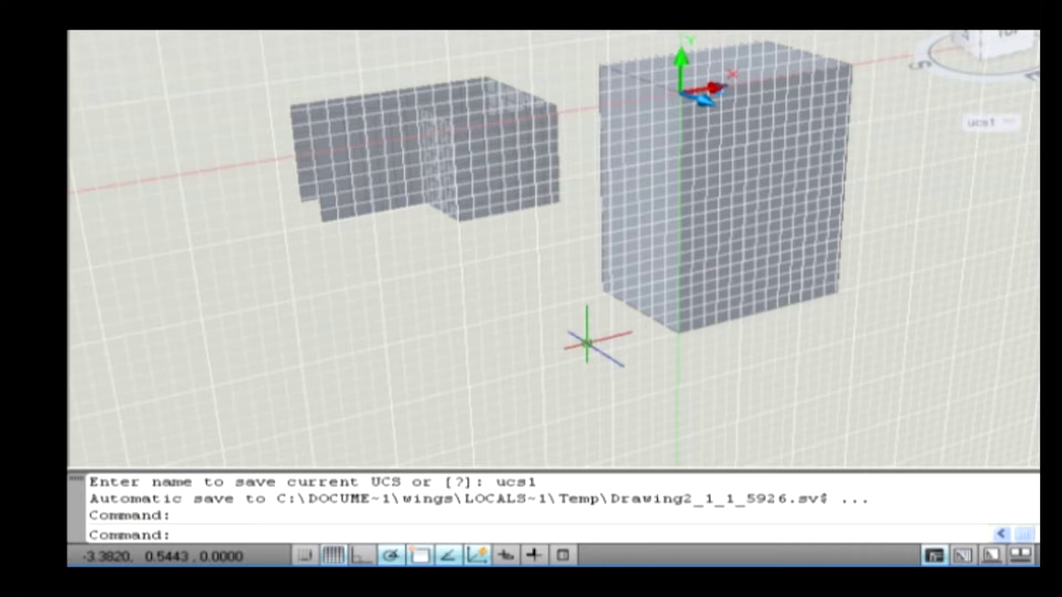
Step: Draw a circle below the L-shaped wall
{"action": "type", "text": "c"}
{"action": "key", "text": "Return"}
{"action": "left_click", "coordinate": [375, 297]}
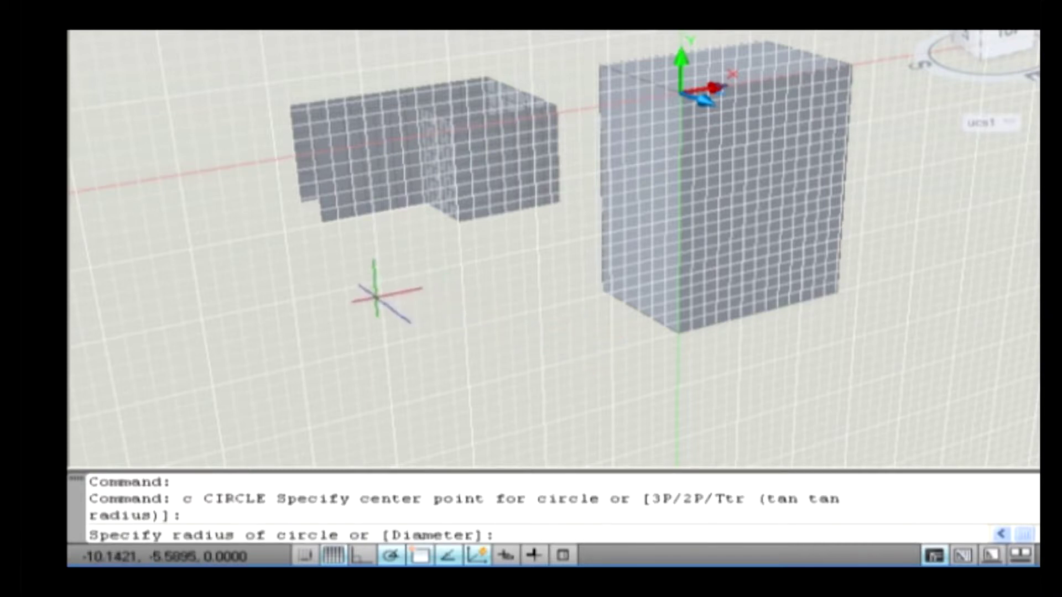
{"action": "left_click", "coordinate": [392, 357]}
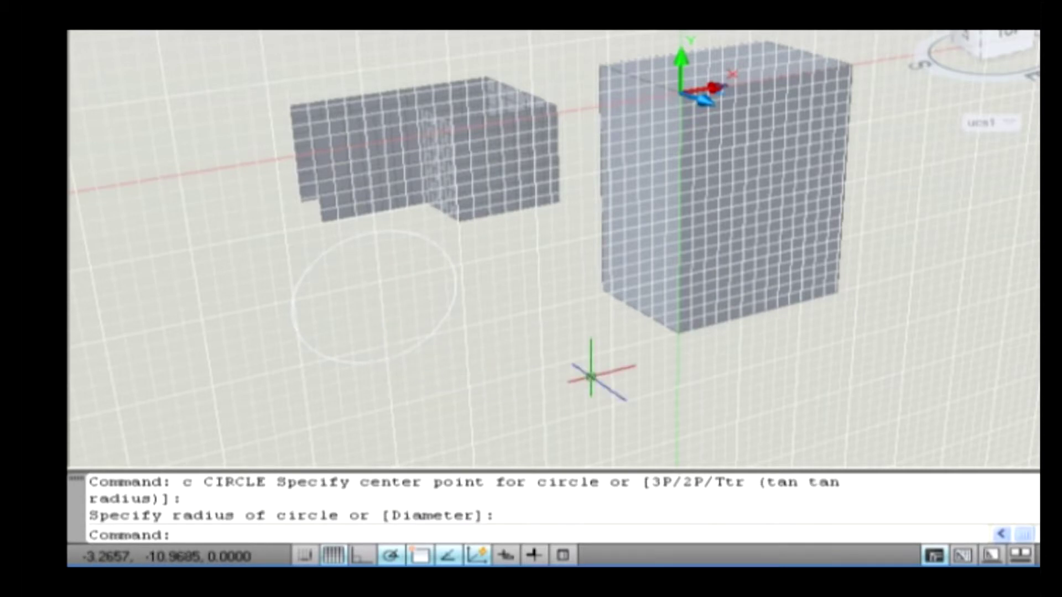
Step: Align the UCS to the new circle using the UCS Object option
{"action": "type", "text": "ucs"}
{"action": "key", "text": "Return"}
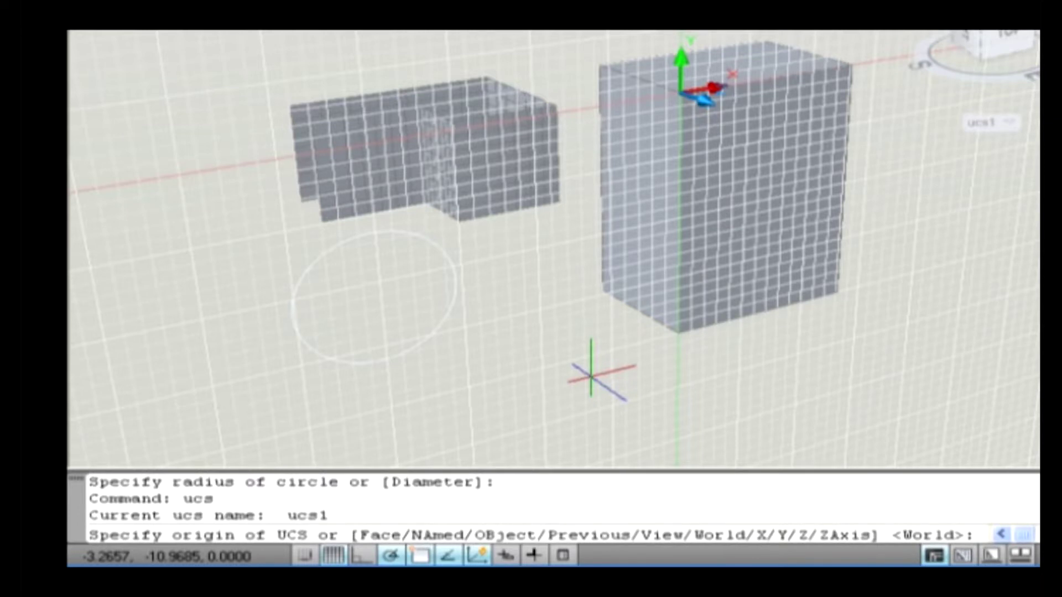
{"action": "type", "text": "ob"}
{"action": "key", "text": "Return"}
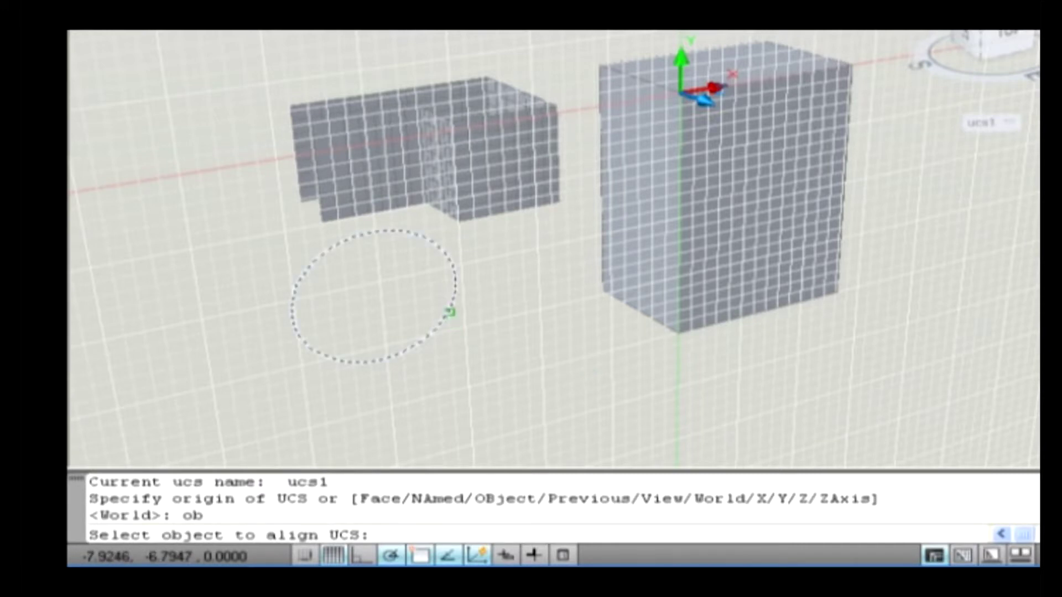
{"action": "left_click", "coordinate": [450, 312]}
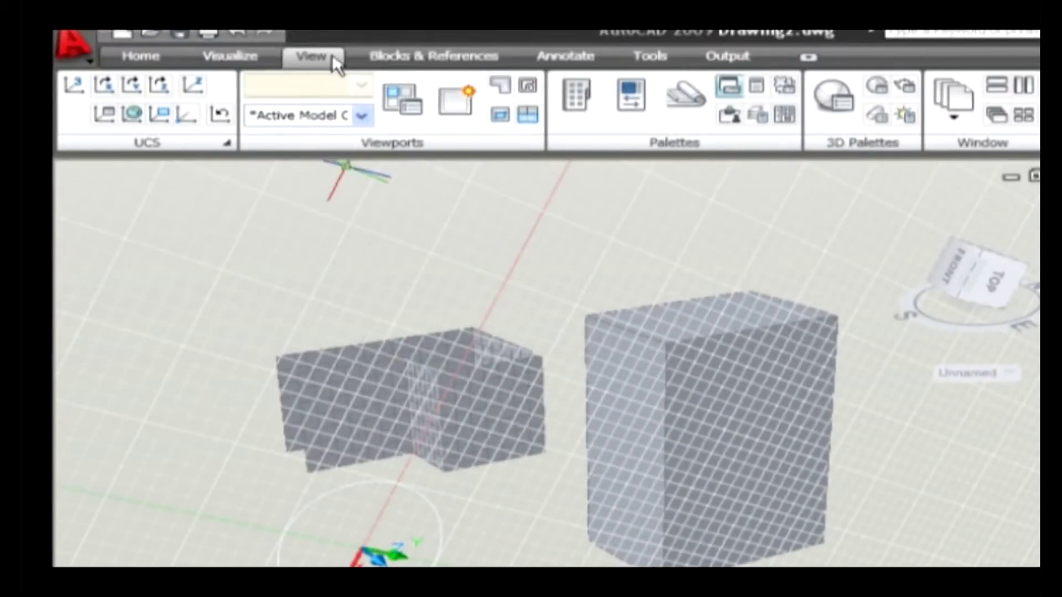
Step: Restore the previous UCS so the axes sit back at the tall box's top corner
{"action": "left_click", "coordinate": [219, 117]}
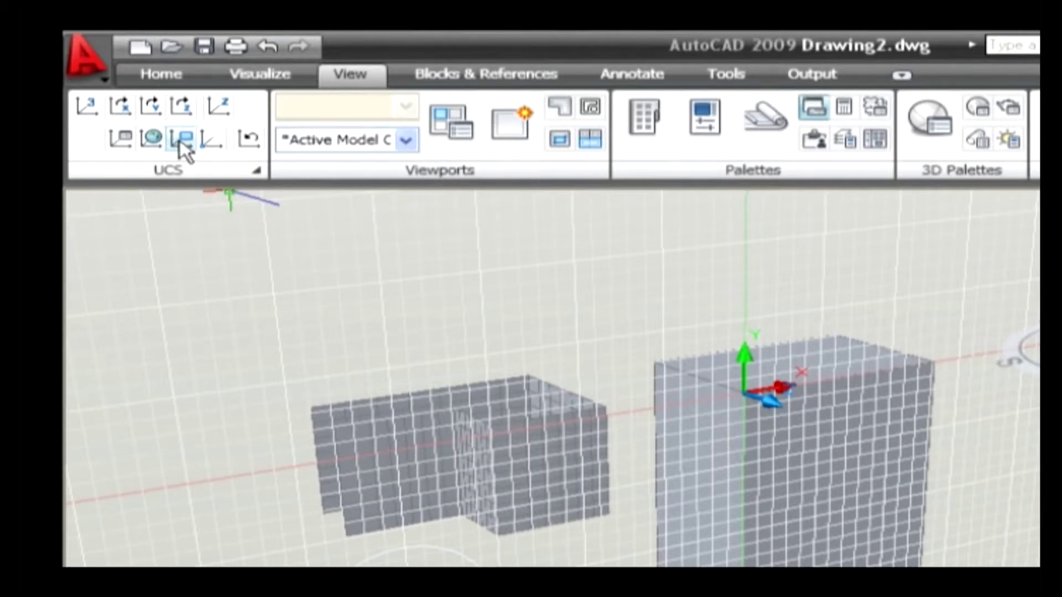
Step: Align the UCS to the current view, then reset it to World coordinates
{"action": "left_click", "coordinate": [180, 140]}
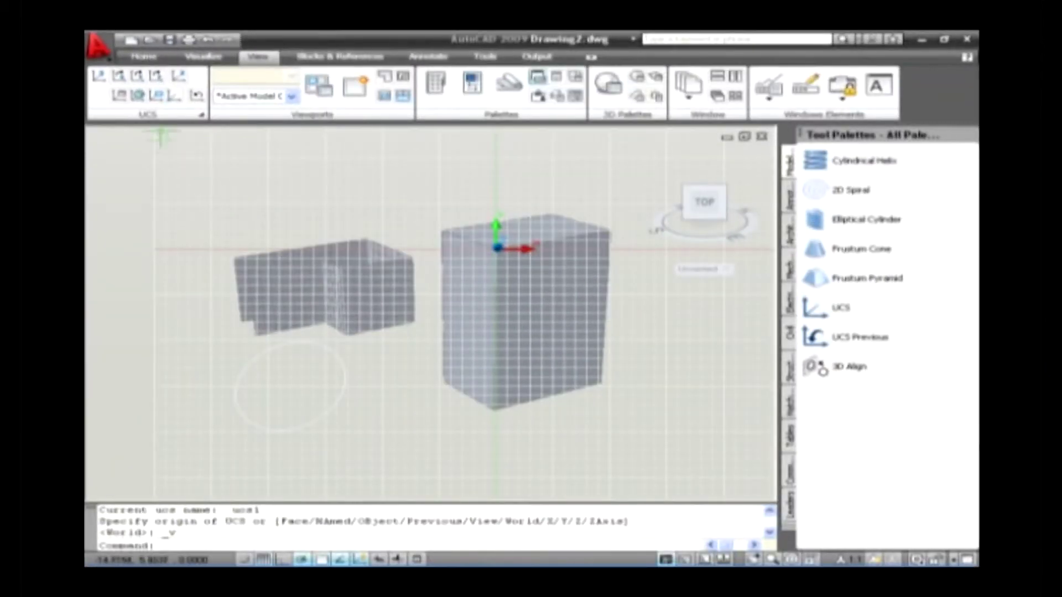
{"action": "left_click", "coordinate": [137, 97]}
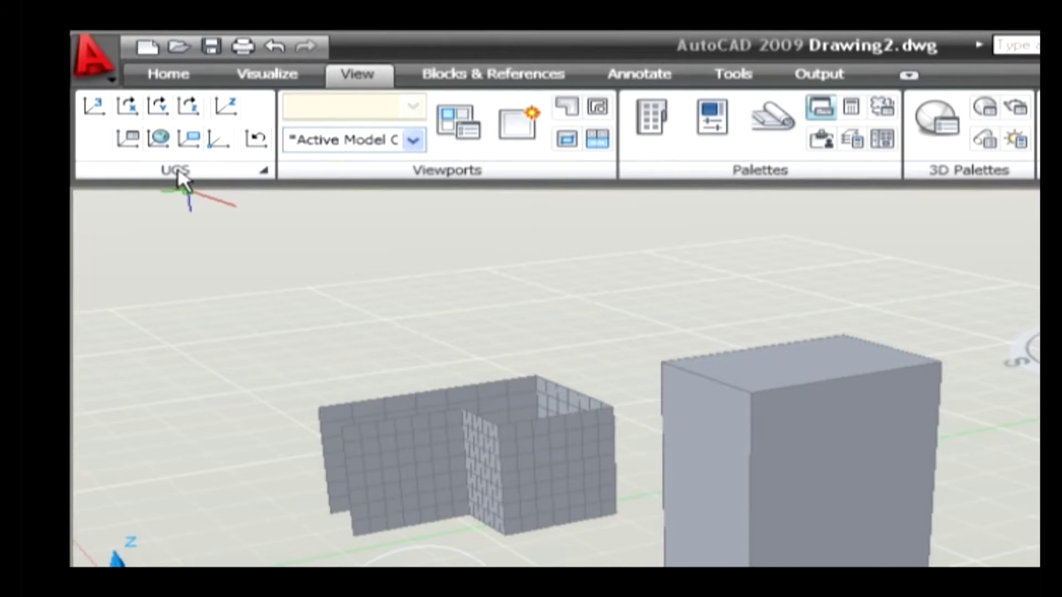
Step: Tilt the UCS 45 degrees about its X axis so the grid crosses the wall and box
{"action": "left_click", "coordinate": [128, 105]}
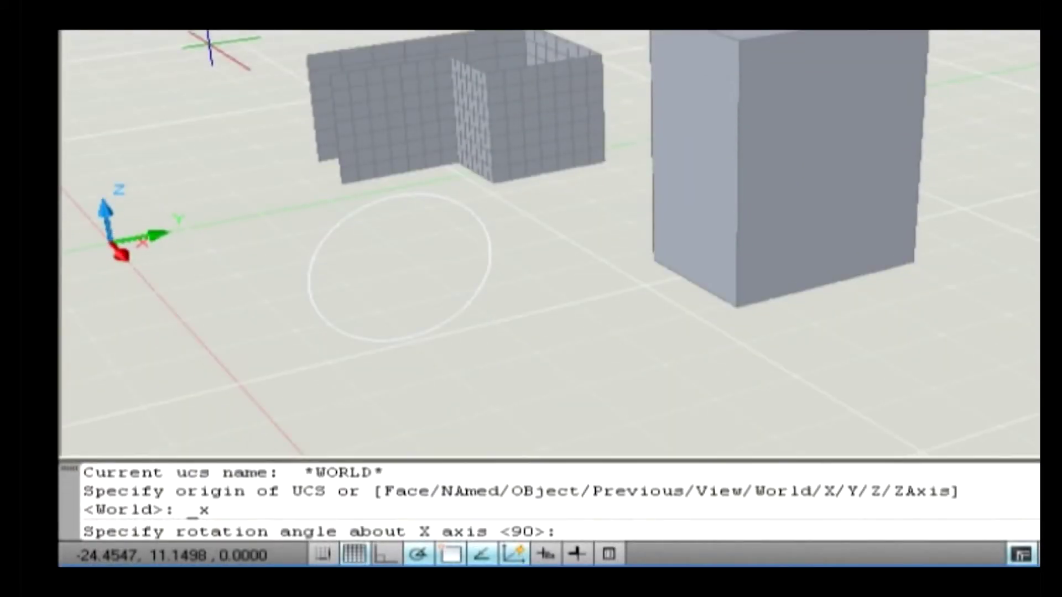
{"action": "type", "text": "45"}
{"action": "key", "text": "Return"}
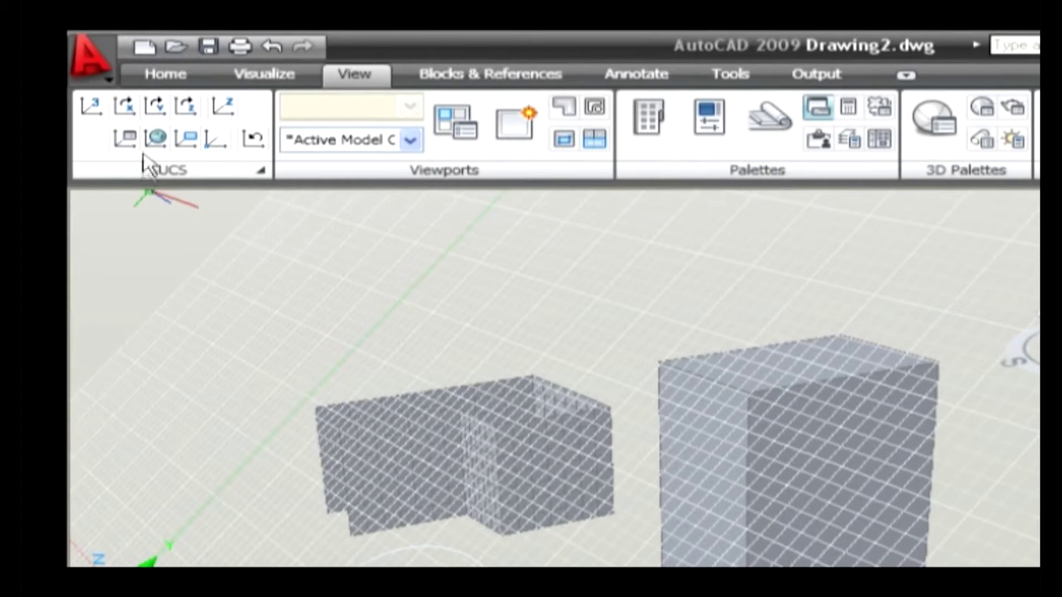
Step: Rotate the UCS 20 degrees about its Z axis, swinging the grid beneath the wall and box
{"action": "left_click", "coordinate": [154, 105]}
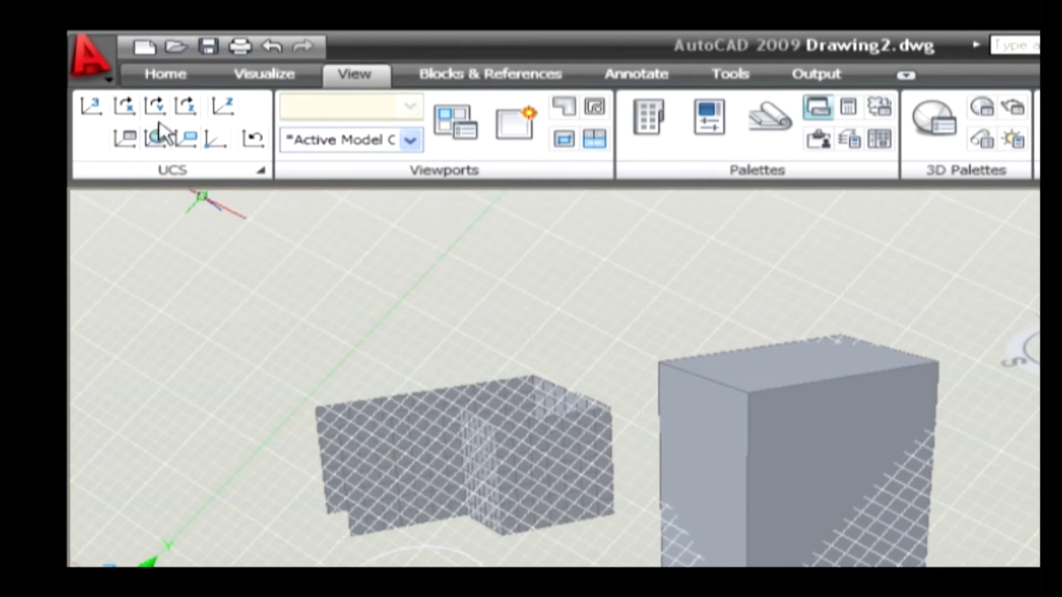
{"action": "left_click", "coordinate": [185, 116]}
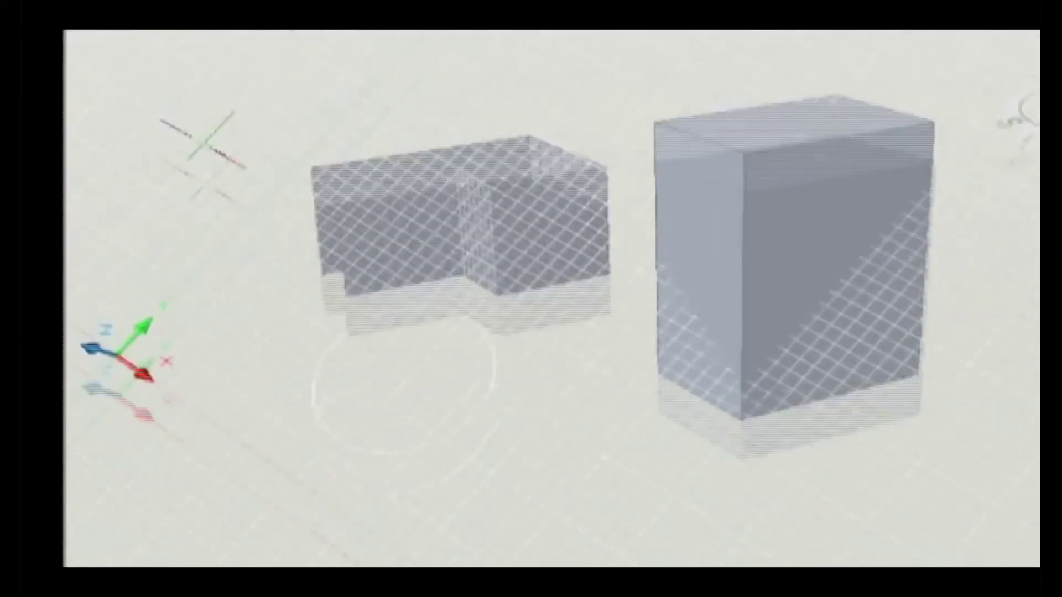
{"action": "type", "text": "20"}
{"action": "key", "text": "Return"}
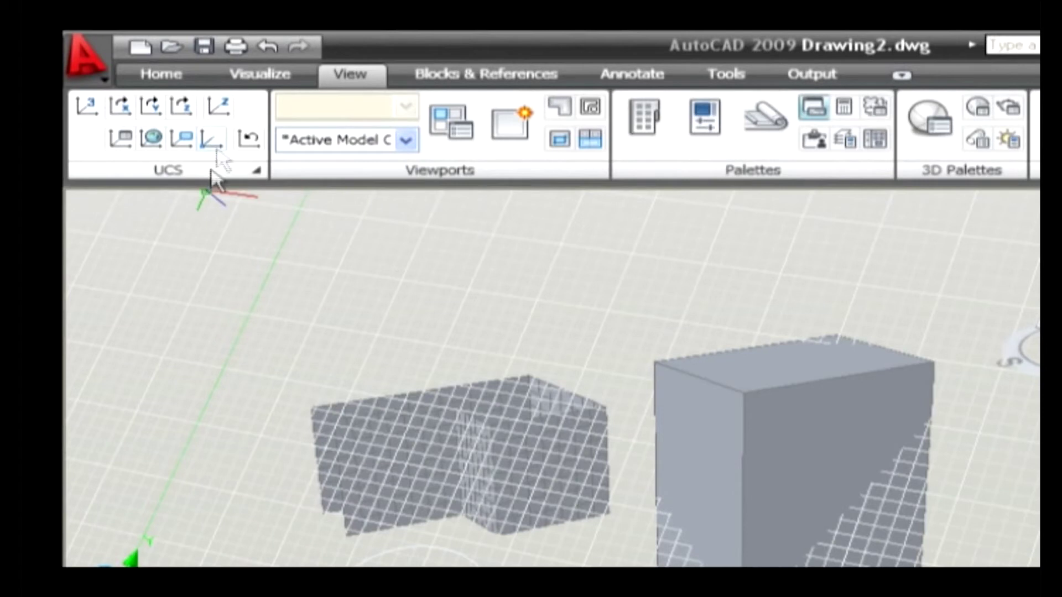
Step: Set a Z-Axis Vector UCS with origin at the box's bottom corner and Z toward a picked point
{"action": "left_click", "coordinate": [217, 119]}
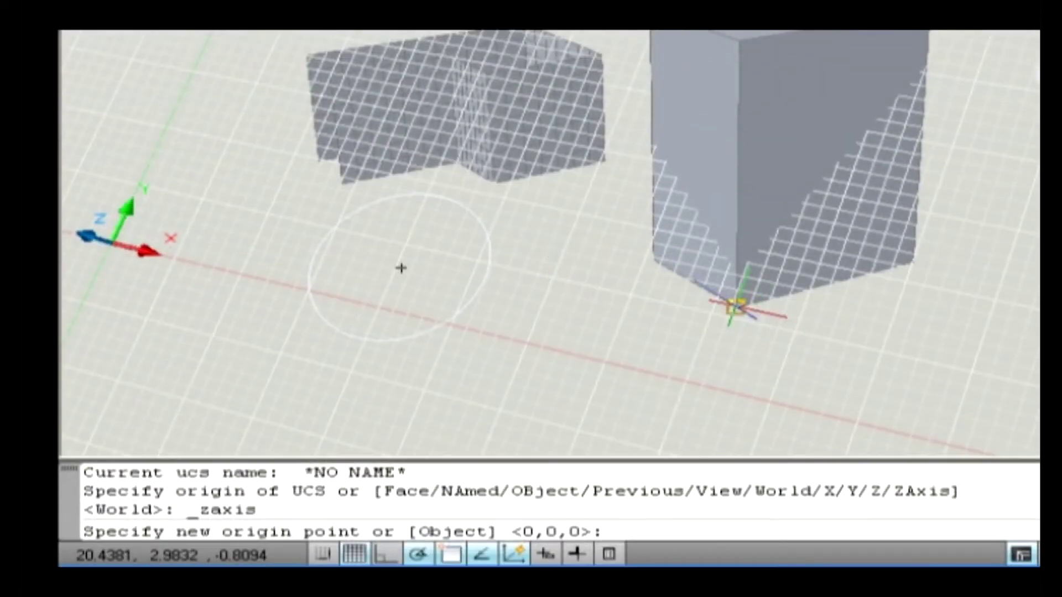
{"action": "left_click", "coordinate": [736, 307]}
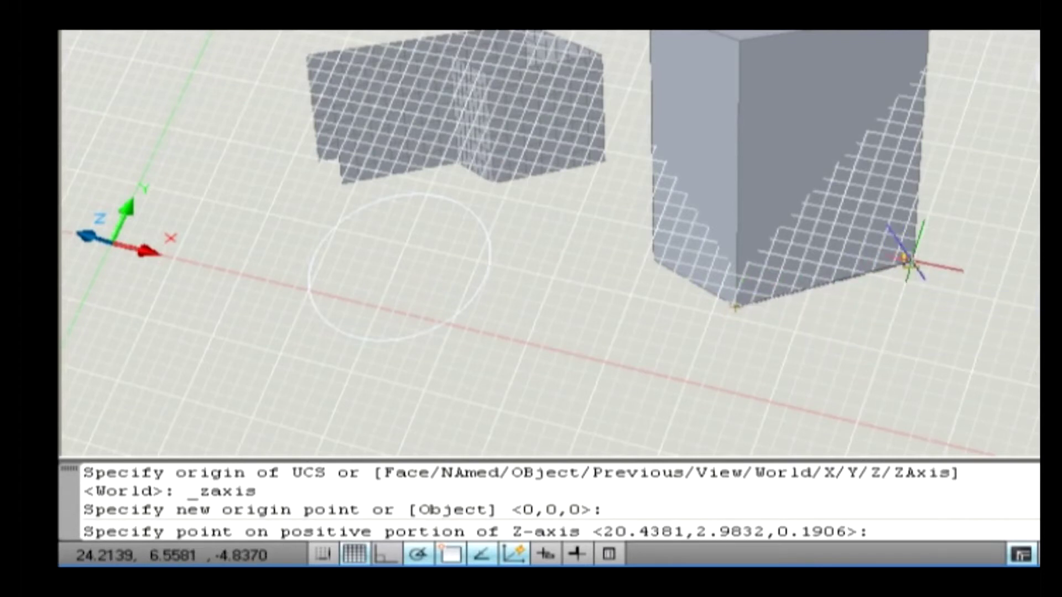
{"action": "left_click", "coordinate": [918, 257]}
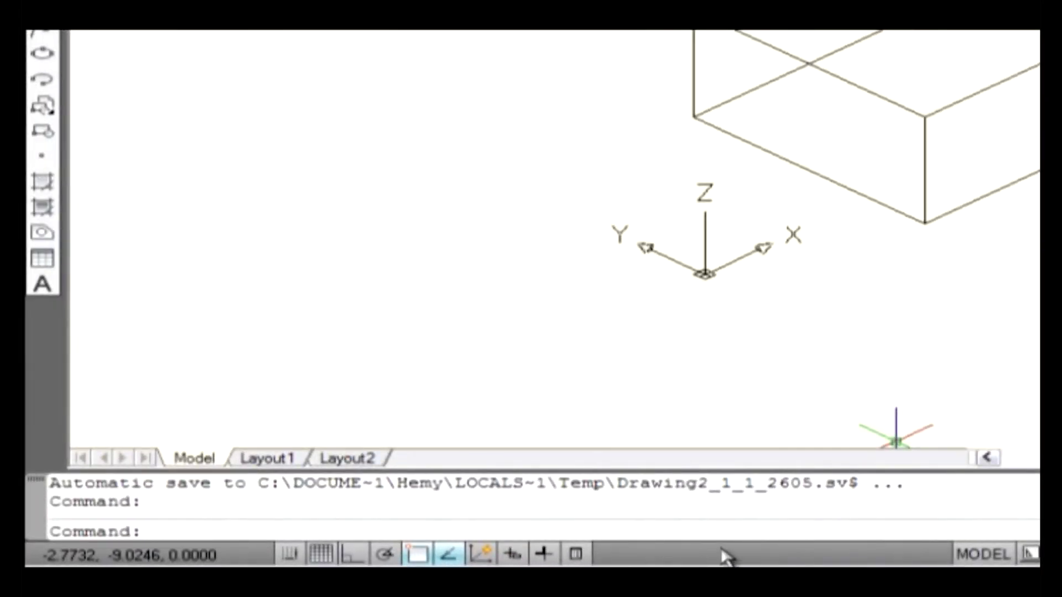
Step: Enable Dynamic UCS and draw a 5-unit-high solid box on the large box's front face
{"action": "left_click", "coordinate": [485, 555]}
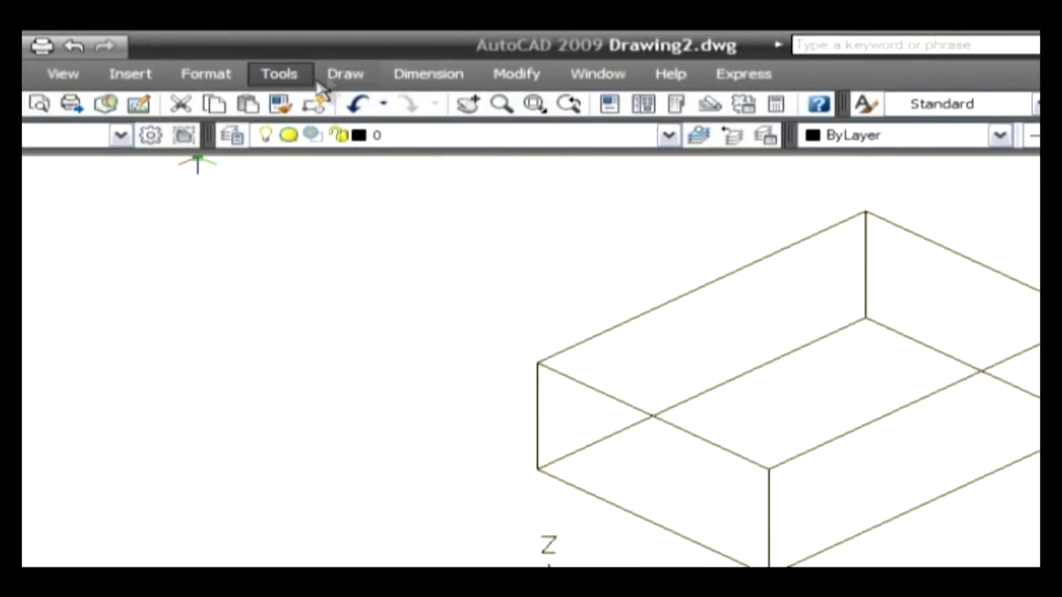
{"action": "left_click", "coordinate": [343, 74]}
{"action": "mouse_move", "coordinate": [368, 109]}
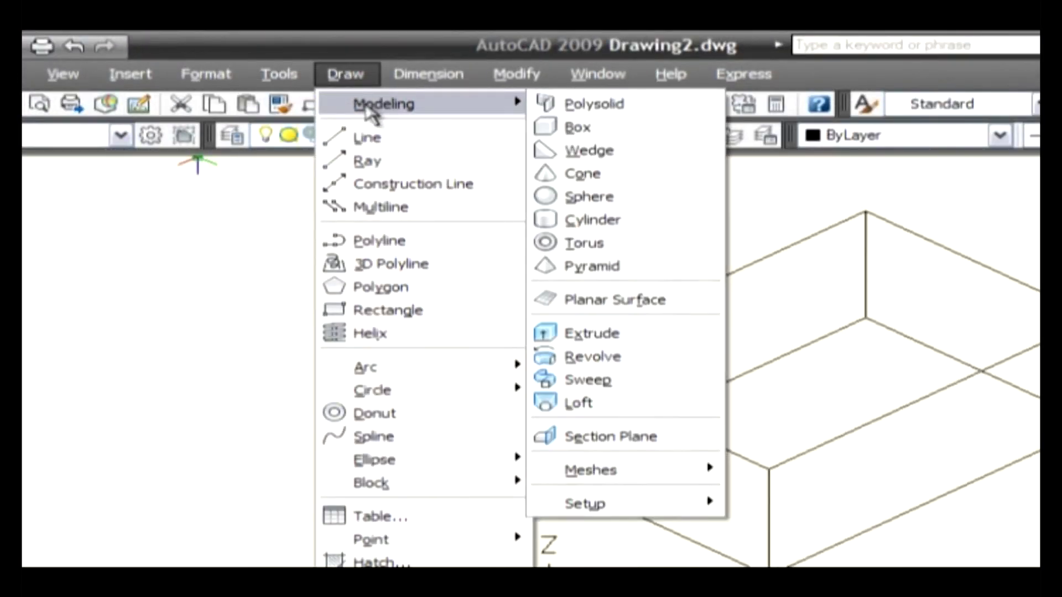
{"action": "left_click", "coordinate": [608, 131]}
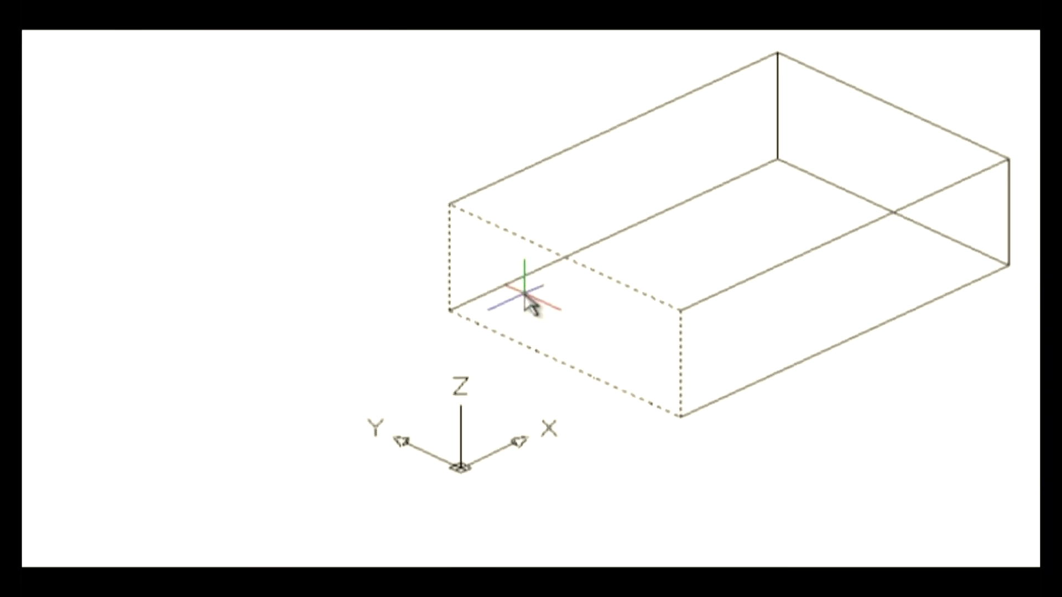
{"action": "mouse_move", "coordinate": [524, 295]}
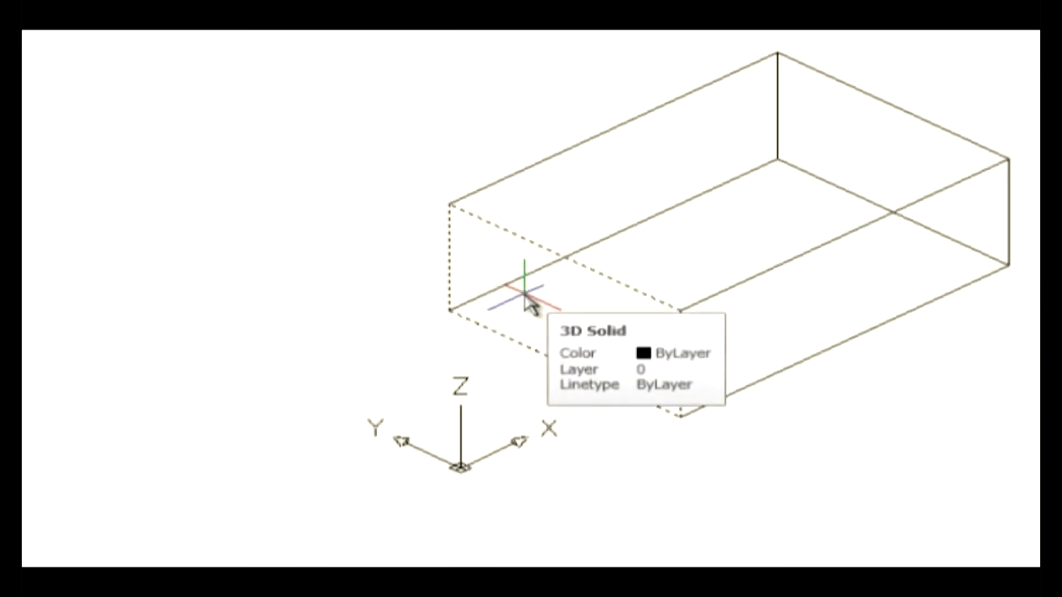
{"action": "left_click", "coordinate": [522, 303]}
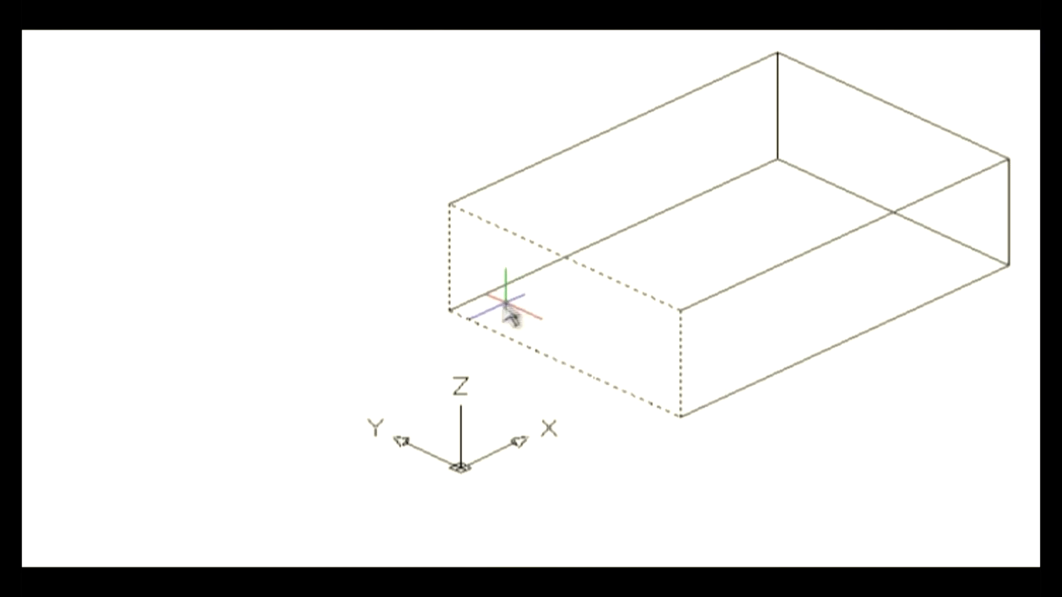
{"action": "key", "text": "Return"}
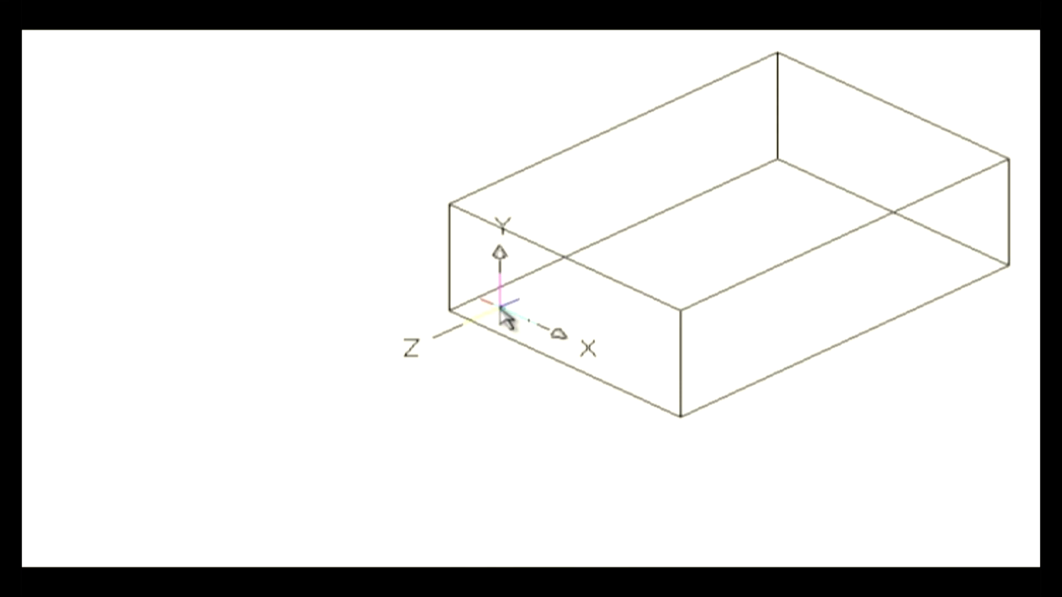
{"action": "left_click", "coordinate": [501, 309]}
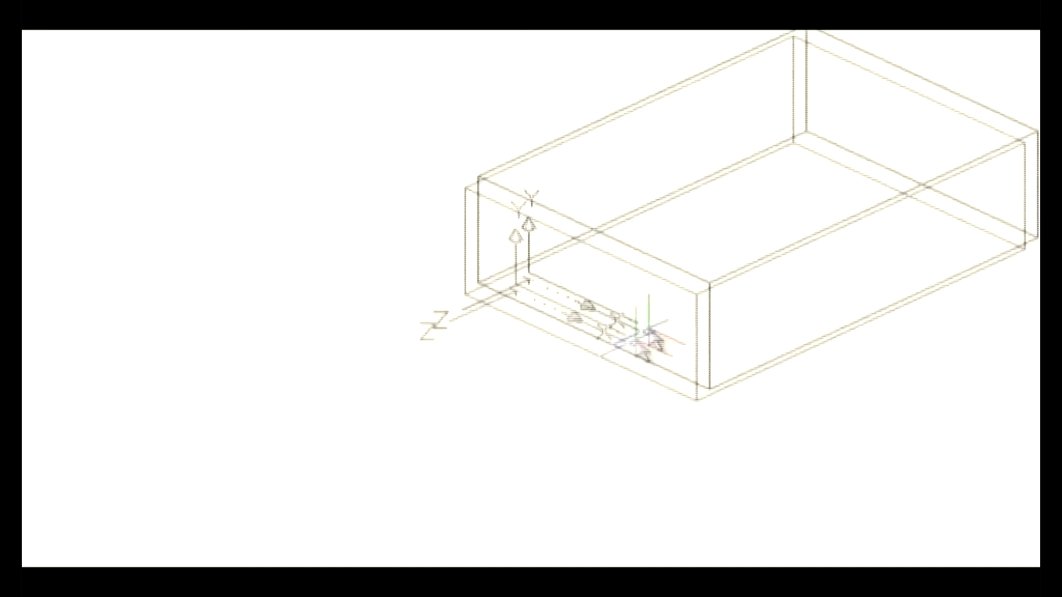
{"action": "type", "text": "5"}
{"action": "key", "text": "Return"}
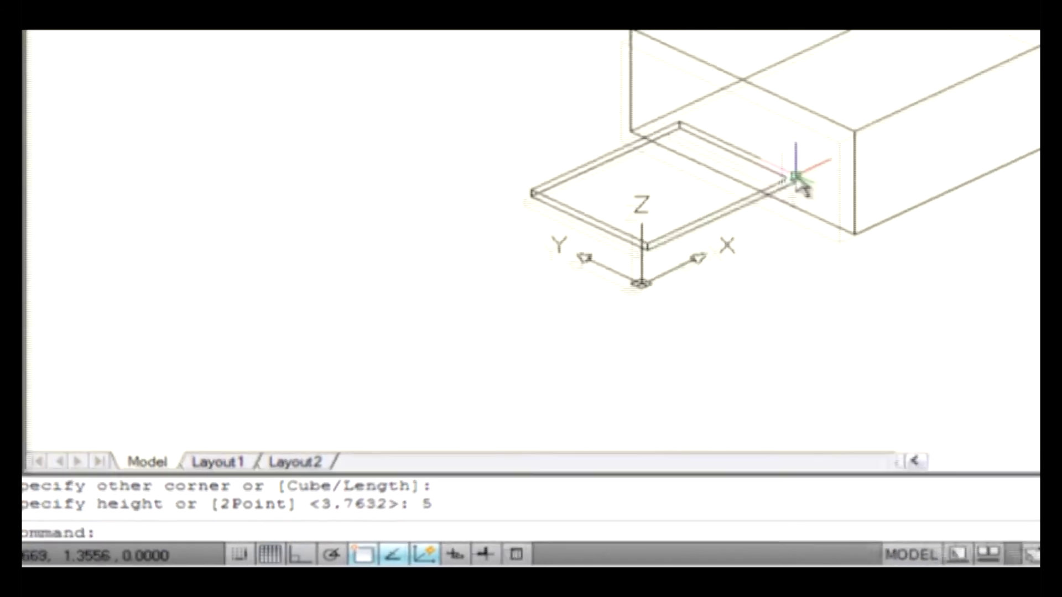